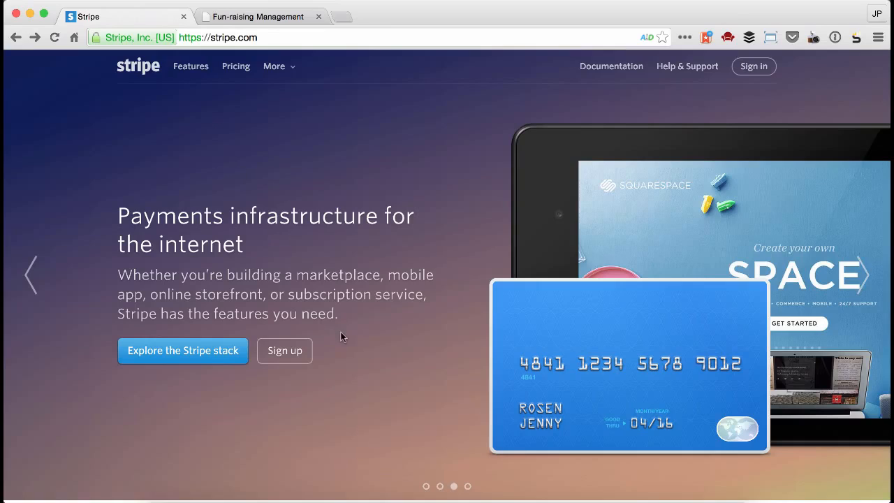
Create a Stripe account with the support e-mail address and a confirmed password, save the password in the browser, and close the welcome guide.
left_click(285, 353)
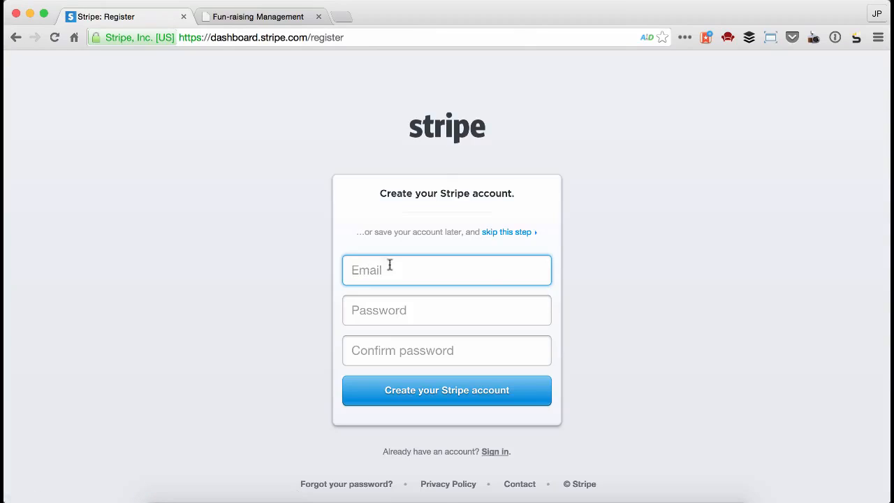
type("su")
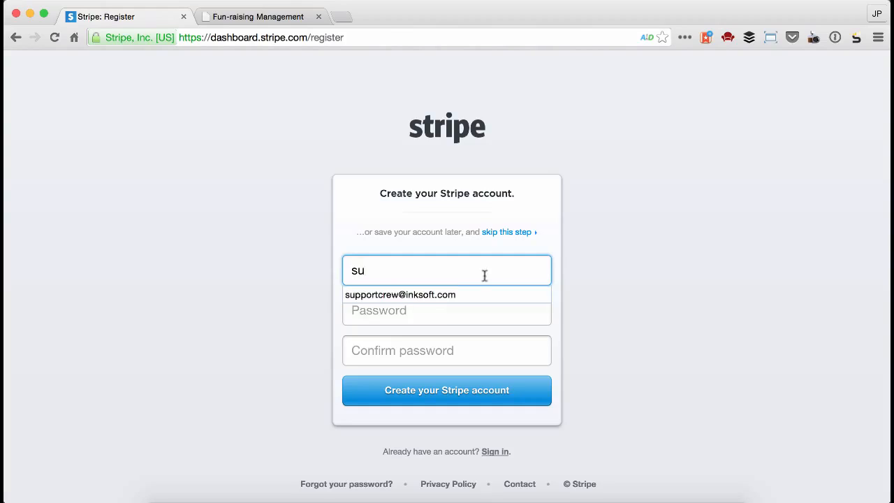
left_click(446, 297)
left_click(440, 307)
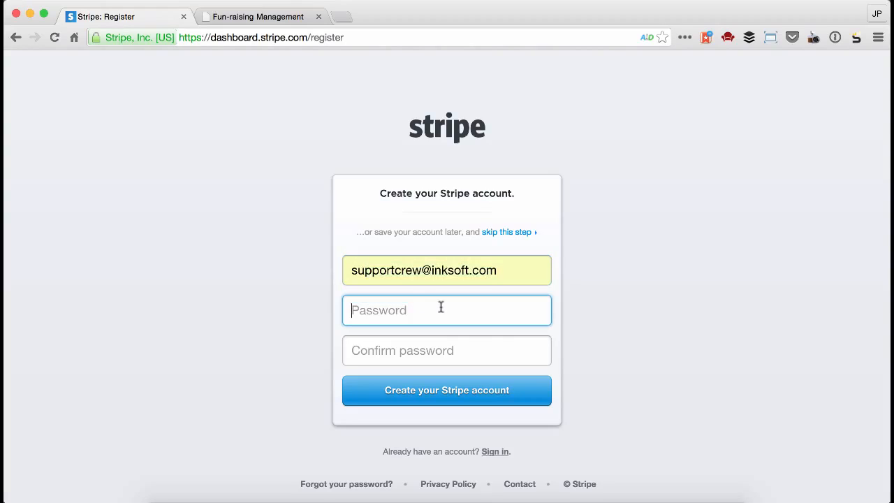
type("••••••••")
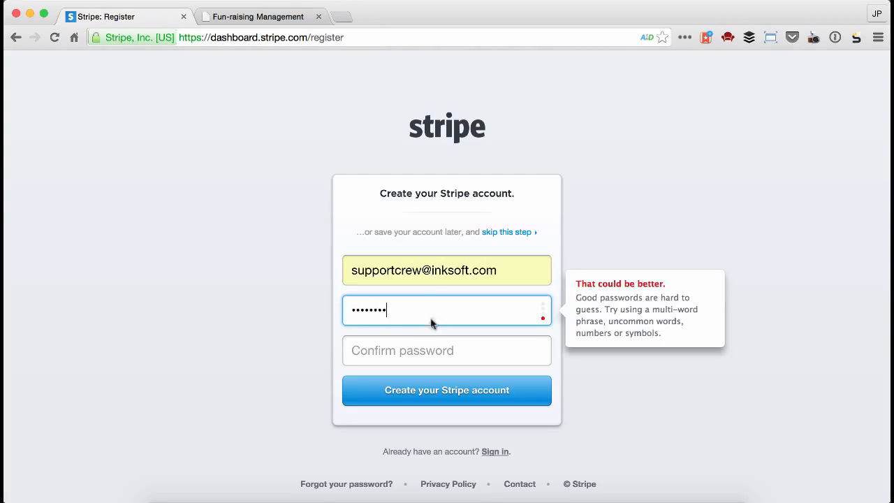
left_click(433, 349)
type("••••••••")
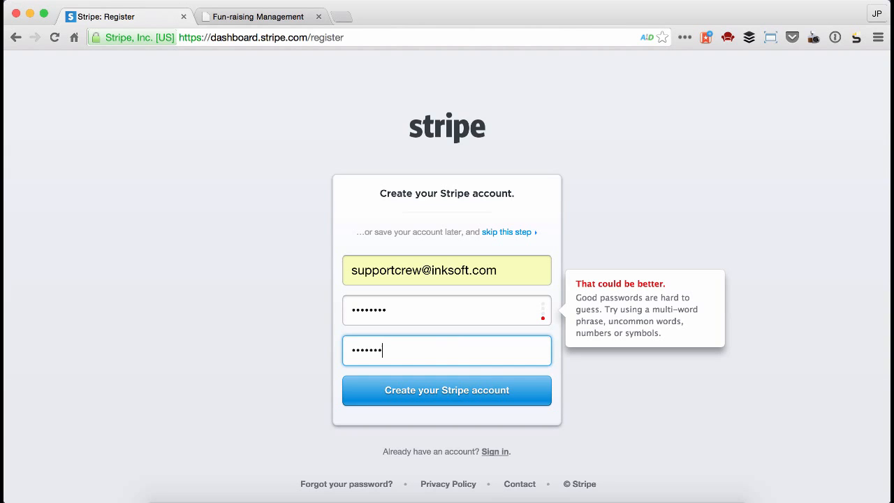
left_click(464, 389)
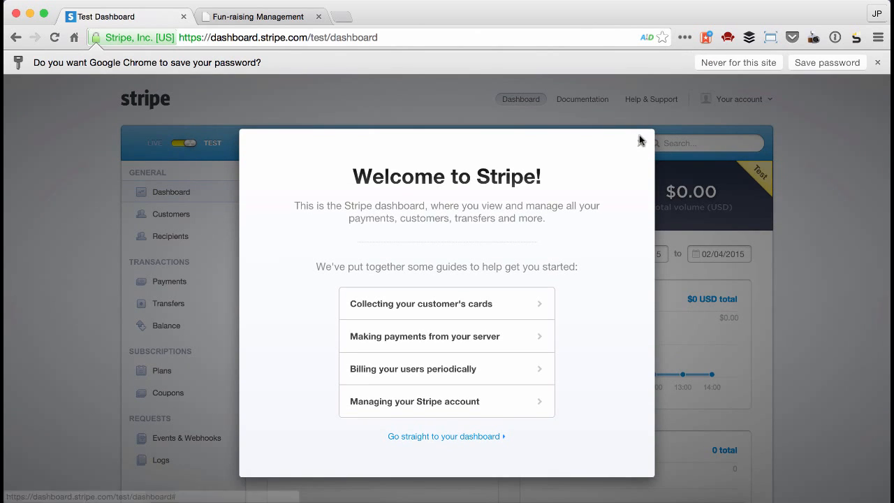
left_click(641, 145)
left_click(811, 65)
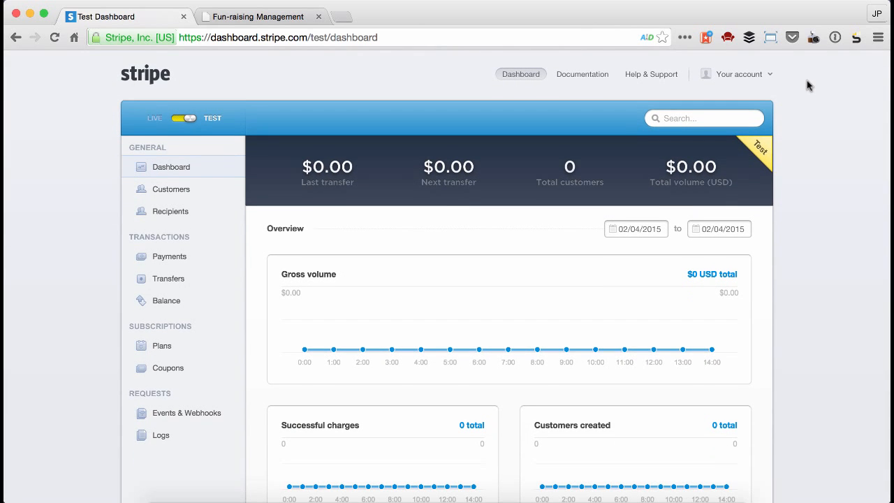
Request live mode on the dashboard, open the account activation form, and look over its sections.
left_click(200, 118)
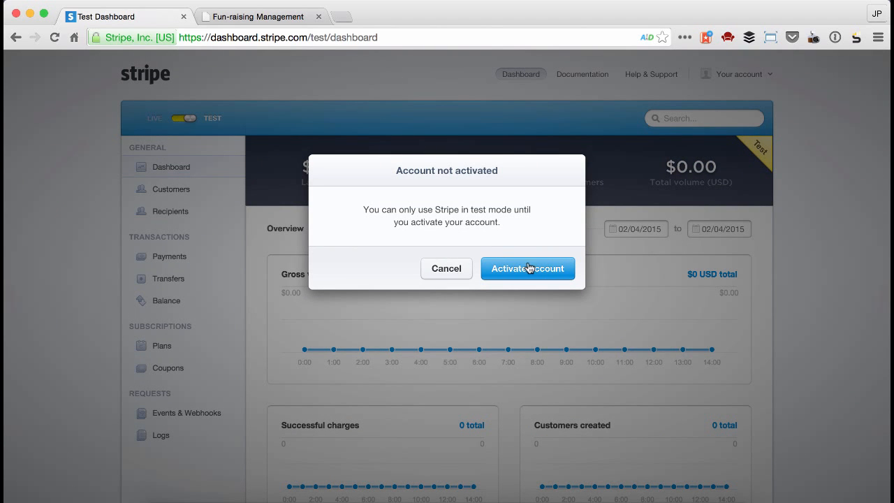
left_click(529, 271)
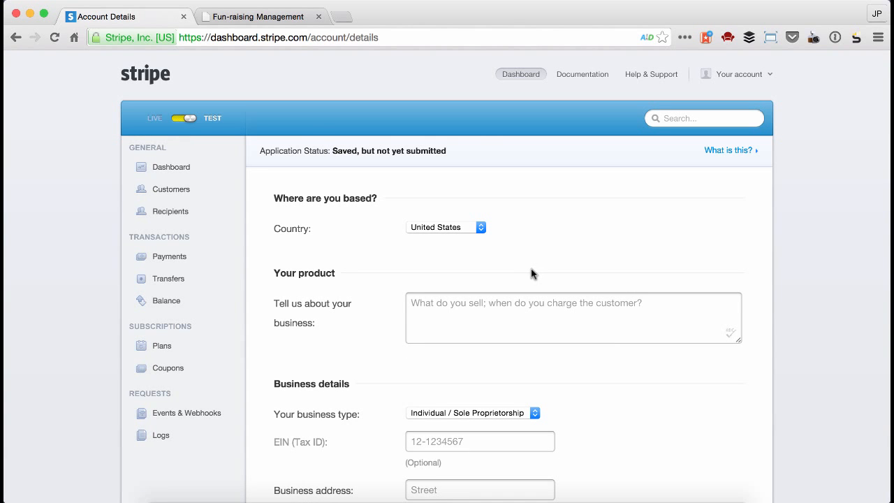
scroll(531, 273, "down", 5)
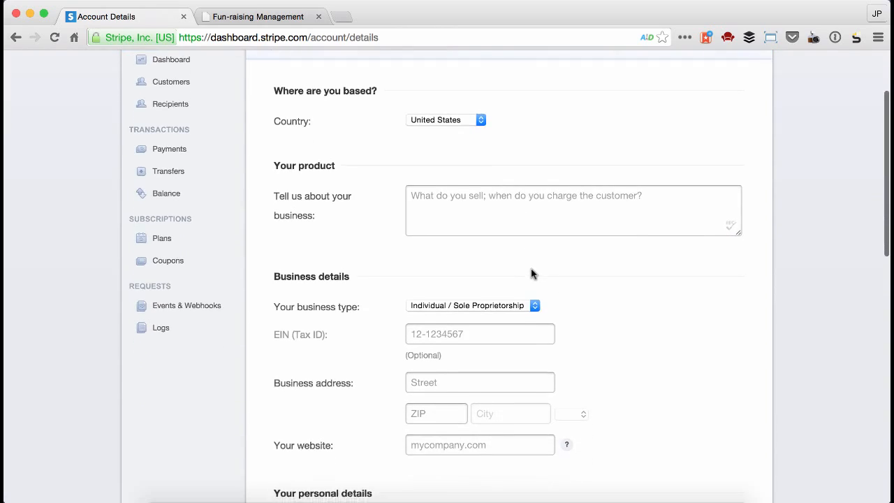
scroll(531, 273, "down", 10)
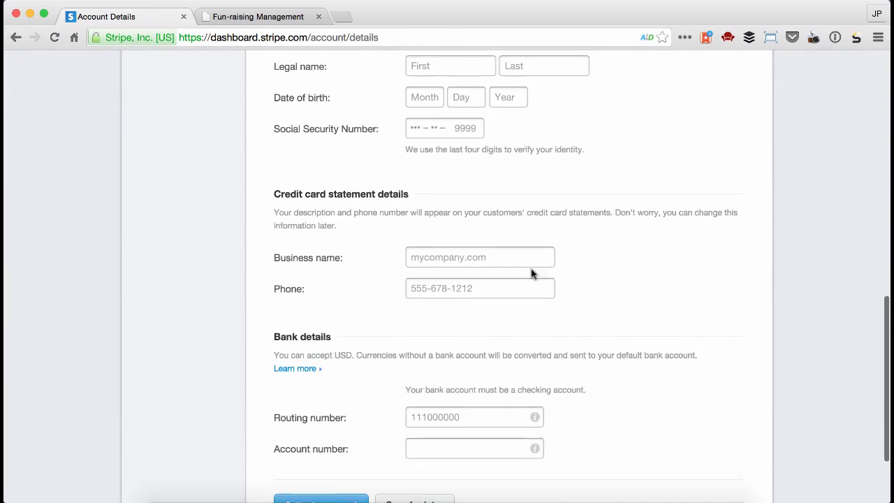
scroll(531, 269, "up", 8)
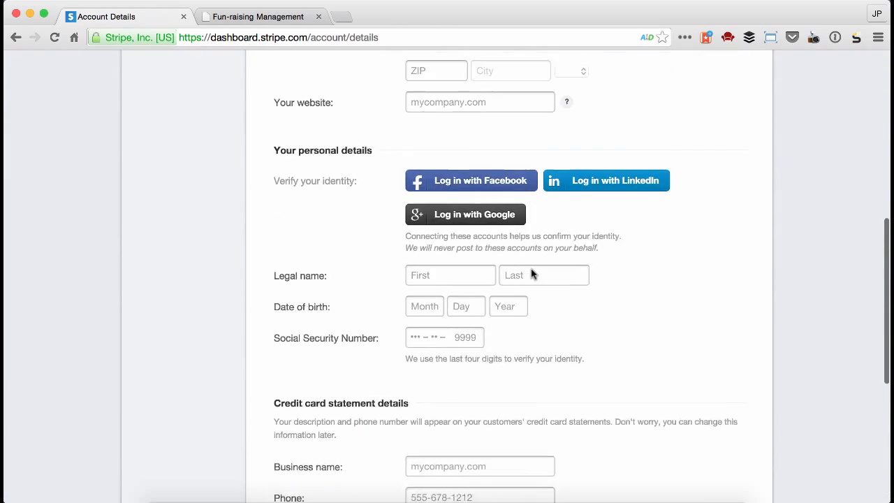
scroll(530, 270, "up", 5)
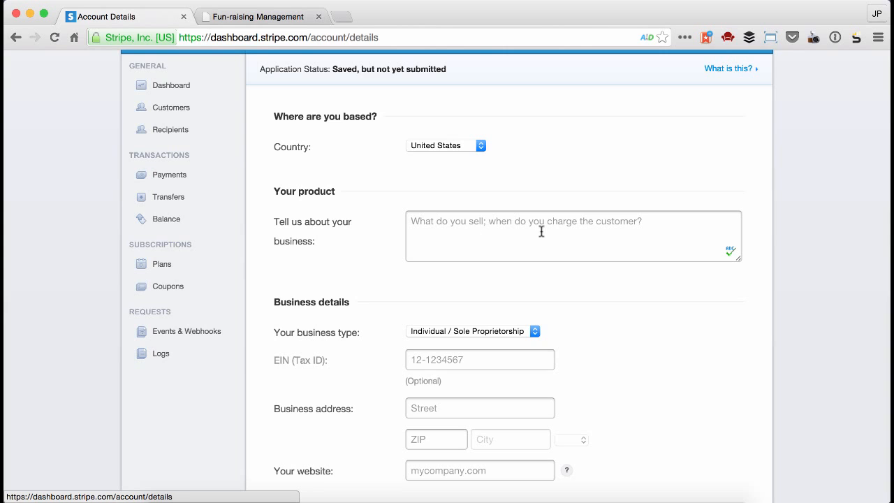
scroll(541, 231, "down", 5)
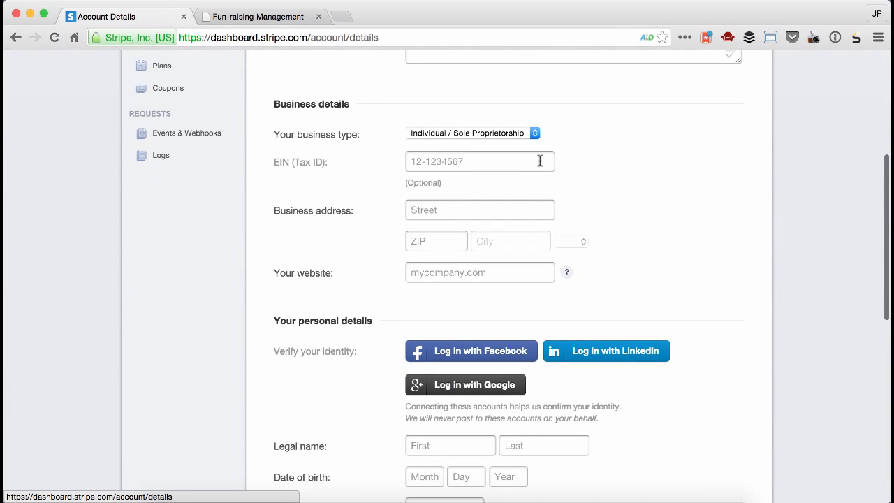
Try the Corporation and LLC business types in the business details, restoring Individual / Sole Proprietorship.
left_click(444, 133)
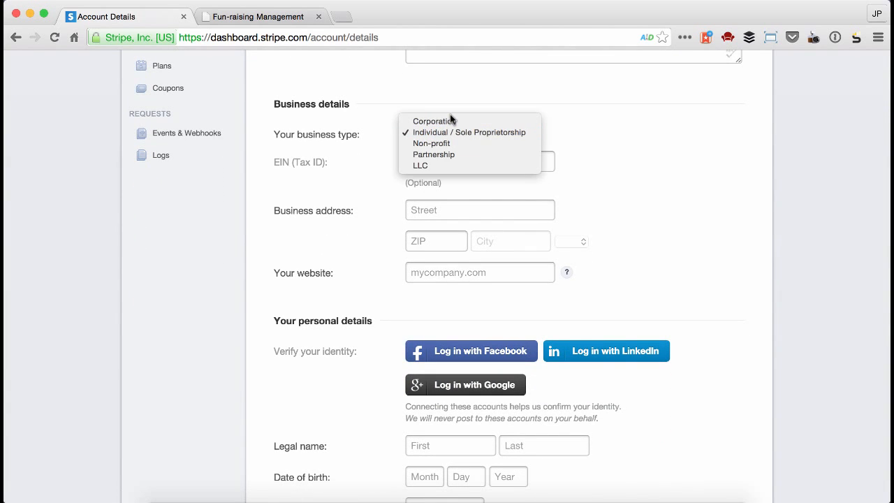
left_click(444, 121)
left_click(437, 134)
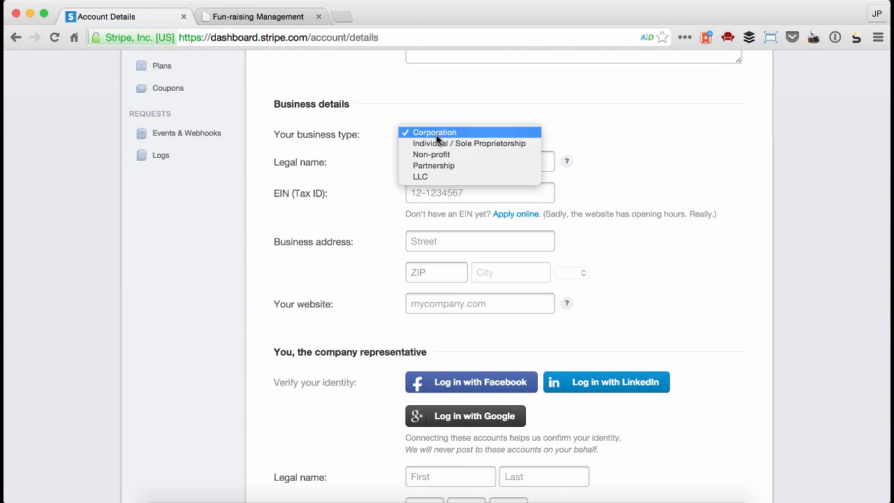
left_click(434, 173)
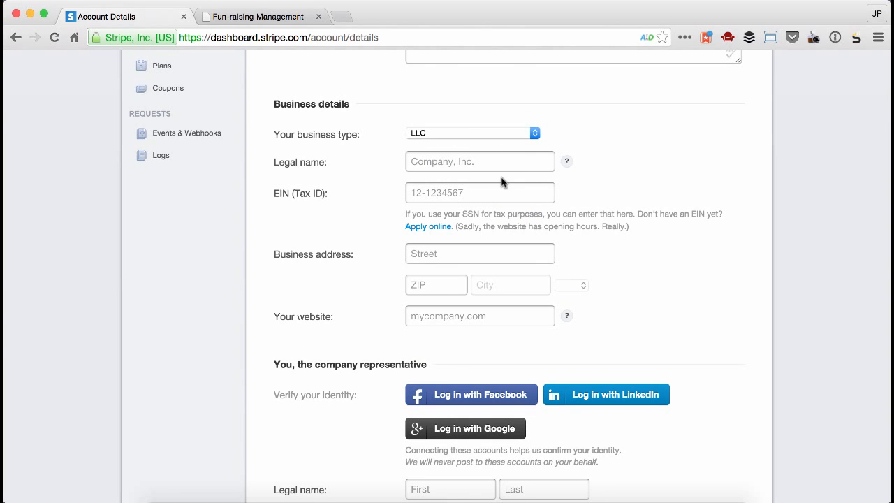
left_click(467, 133)
left_click(450, 100)
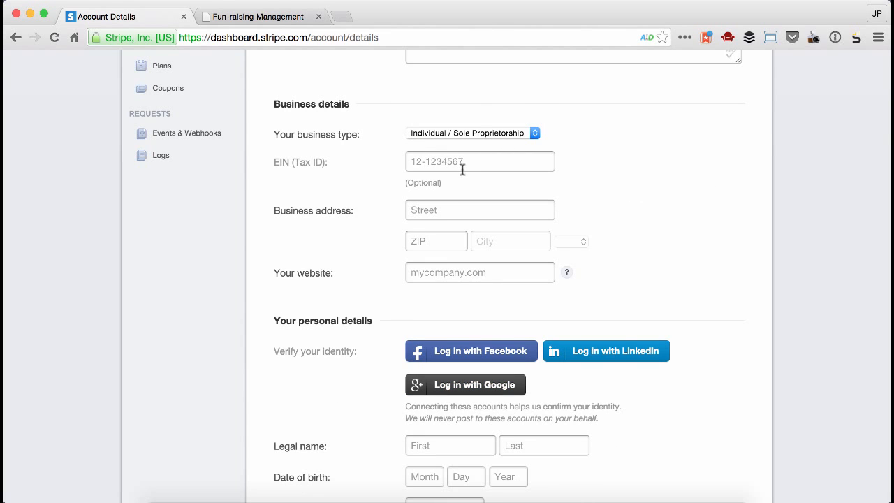
Review the personal, credit card statement and bank details sections of the activation form.
scroll(515, 234, "down", 3)
scroll(515, 233, "down", 2)
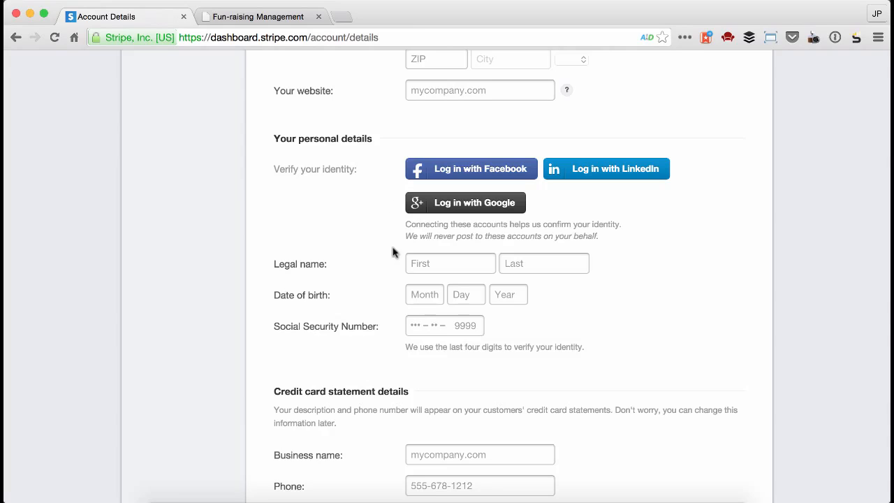
scroll(590, 293, "down", 5)
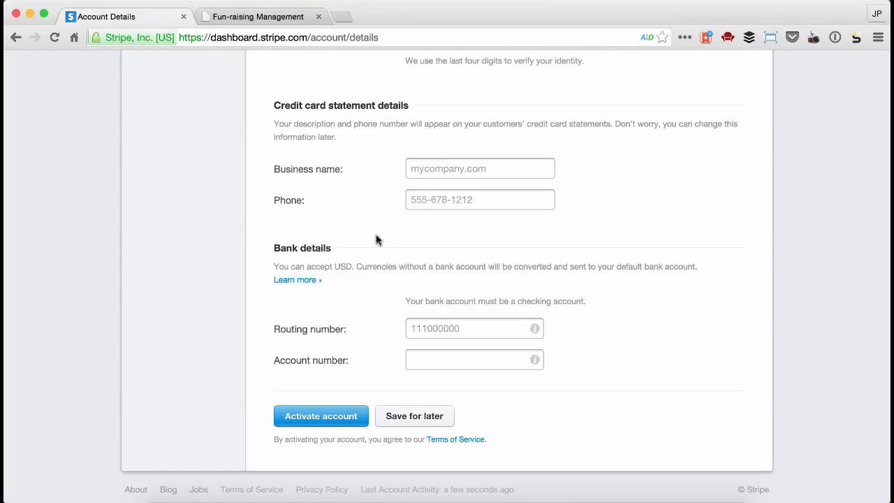
scroll(309, 248, "down", 1)
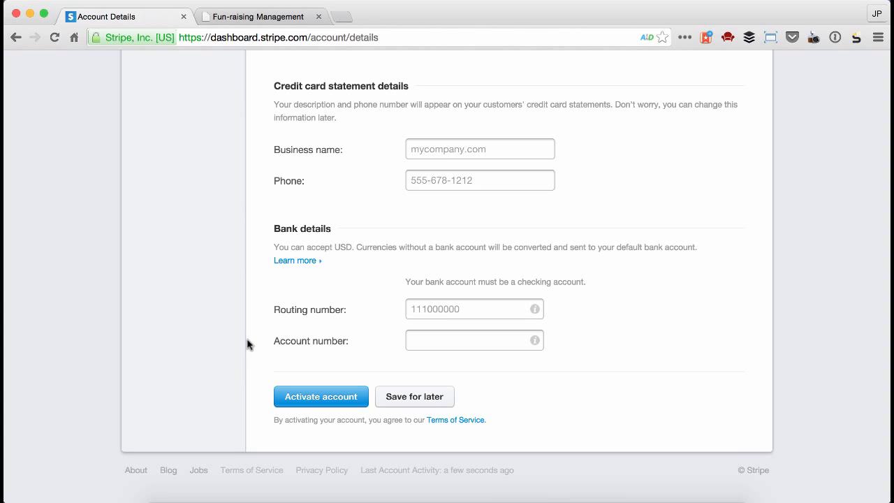
scroll(264, 333, "up", 10)
scroll(263, 336, "up", 4)
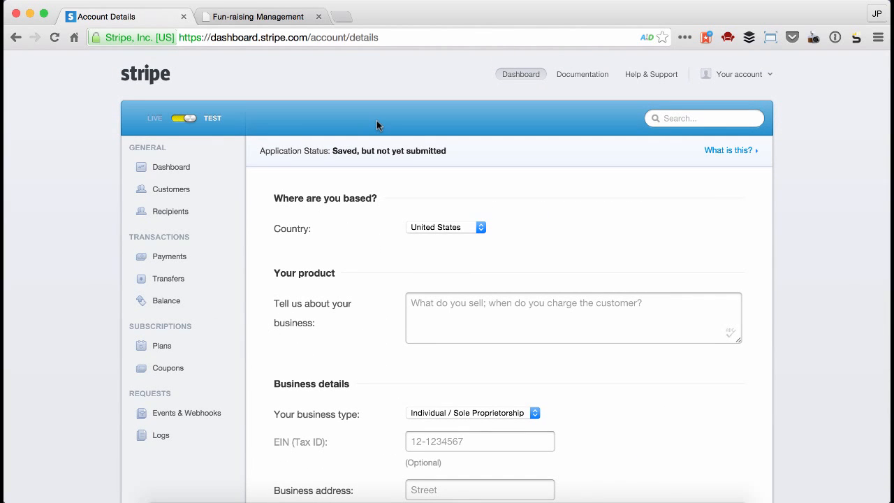
Switch to the InkSoft store admin, go to the payment processors in the shopping cart settings, and choose Stripe as the new processor.
left_click(273, 18)
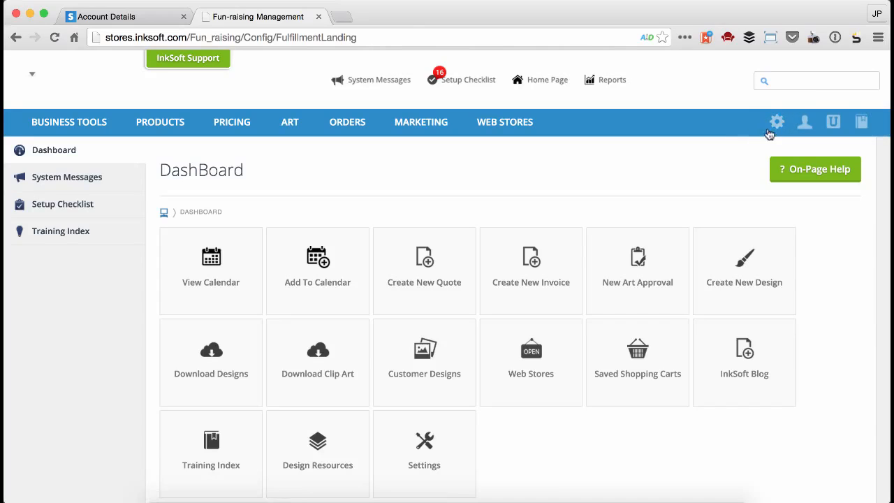
left_click(776, 128)
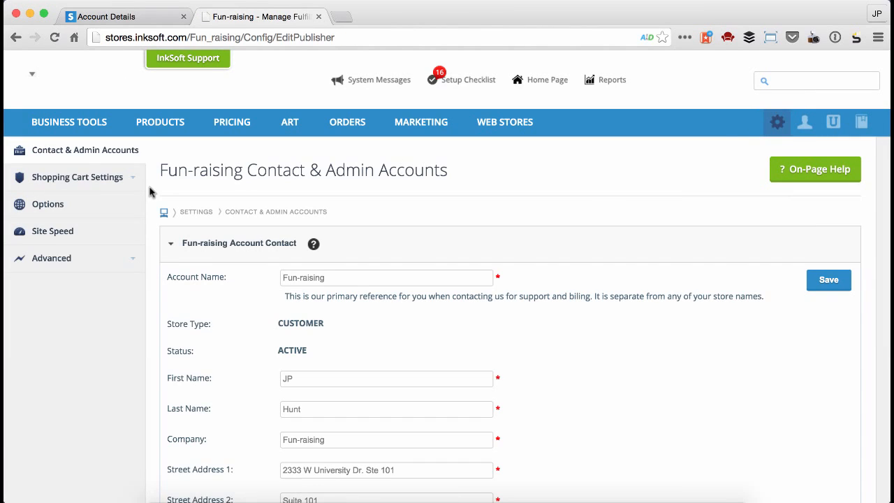
left_click(135, 181)
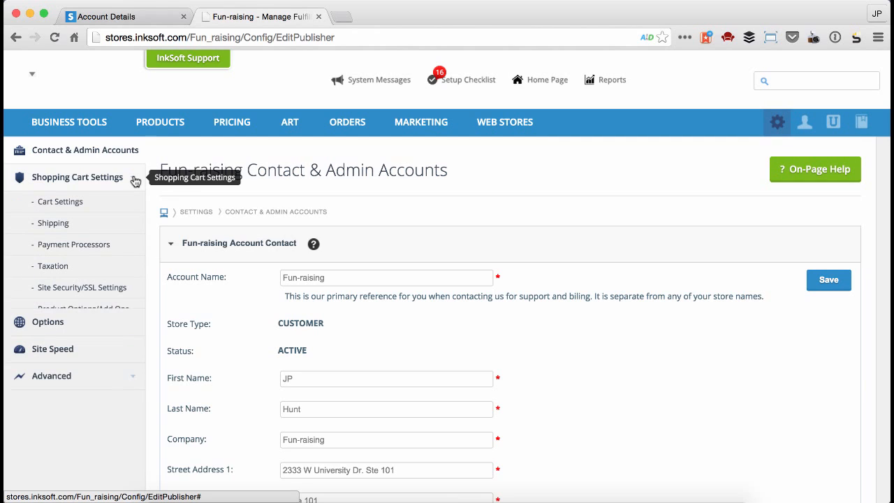
left_click(110, 249)
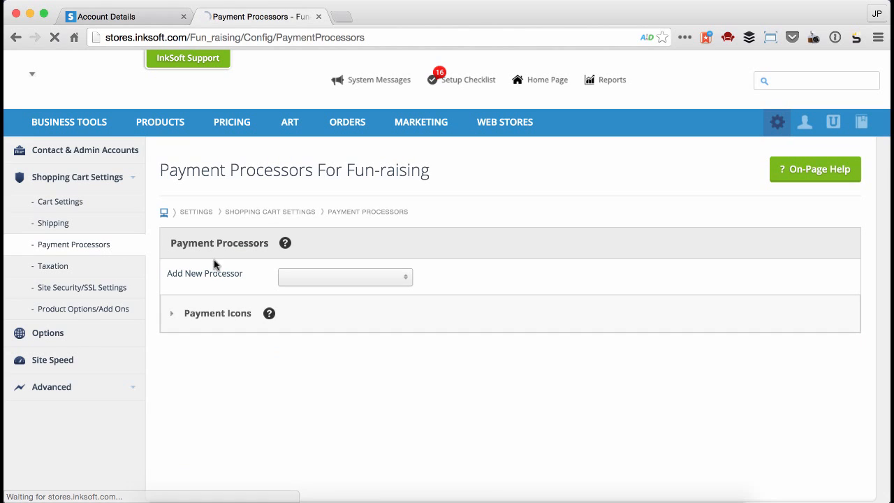
left_click(312, 277)
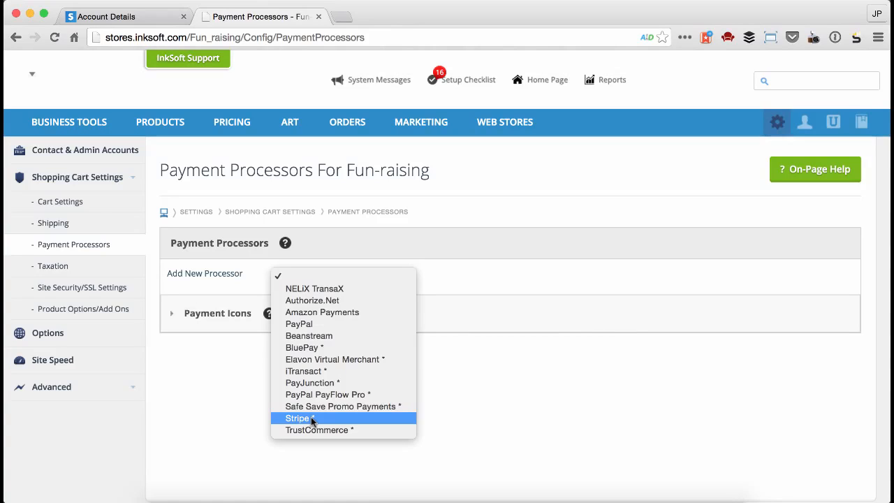
left_click(311, 418)
Switch to the Stripe page to examine its secure web address, and return to the InkSoft payment processor settings.
left_click(127, 16)
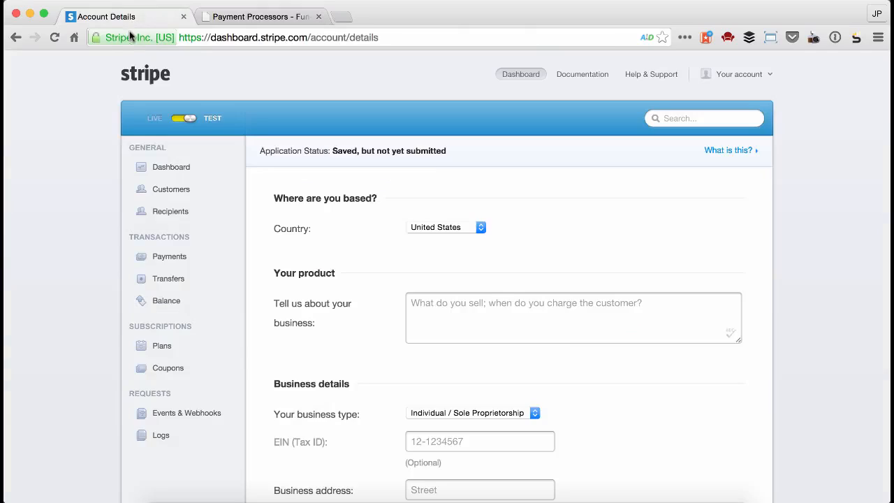
left_click(211, 37)
left_click(180, 37)
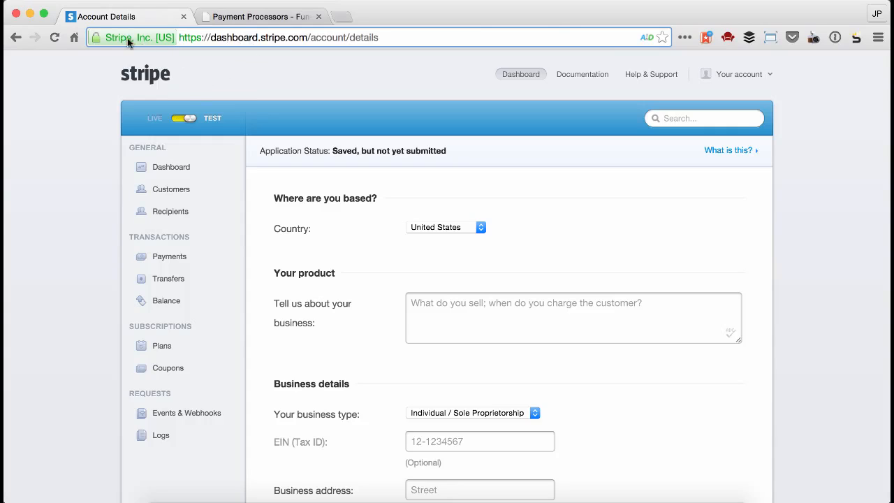
left_click(225, 21)
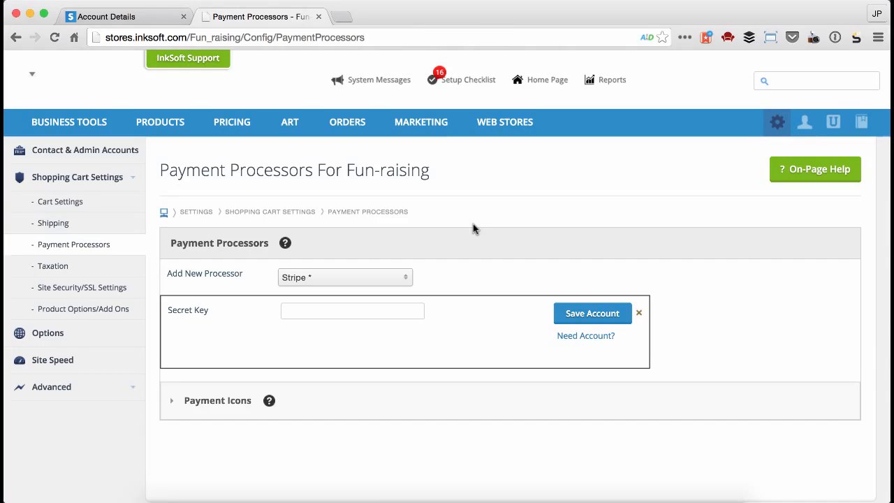
Clear the new processor selection and choose Stripe again.
left_click(371, 278)
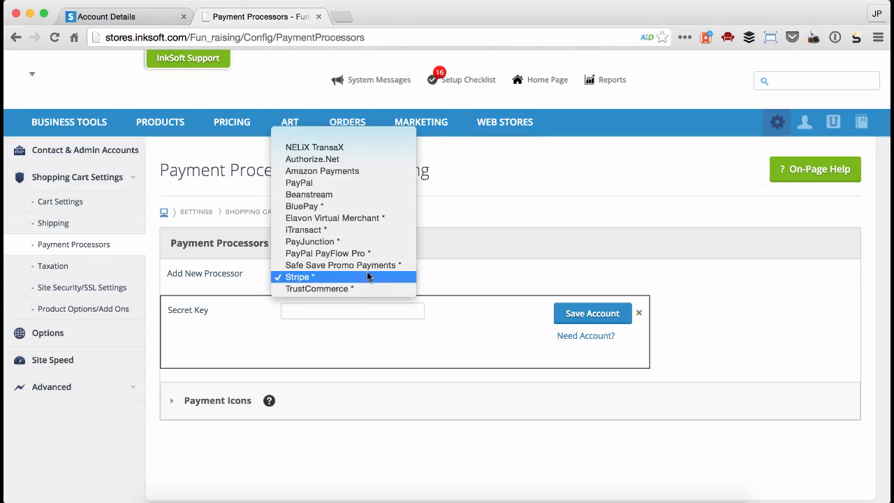
left_click(424, 195)
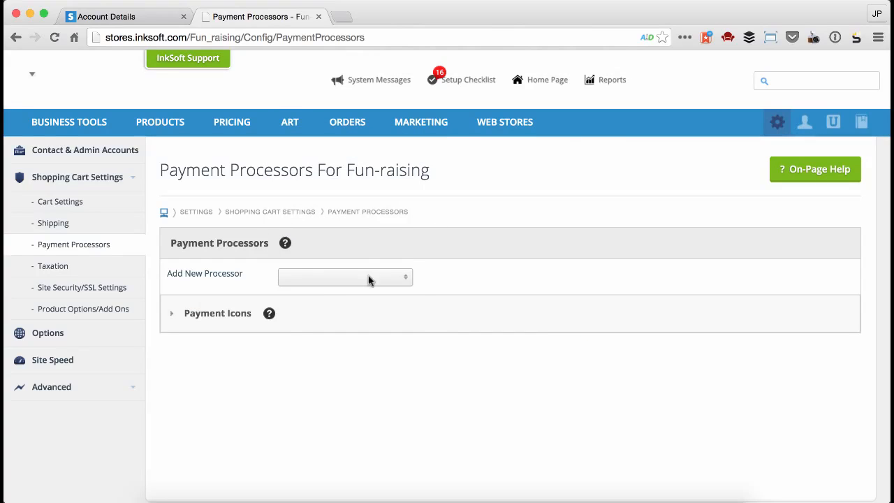
left_click(370, 277)
left_click(332, 418)
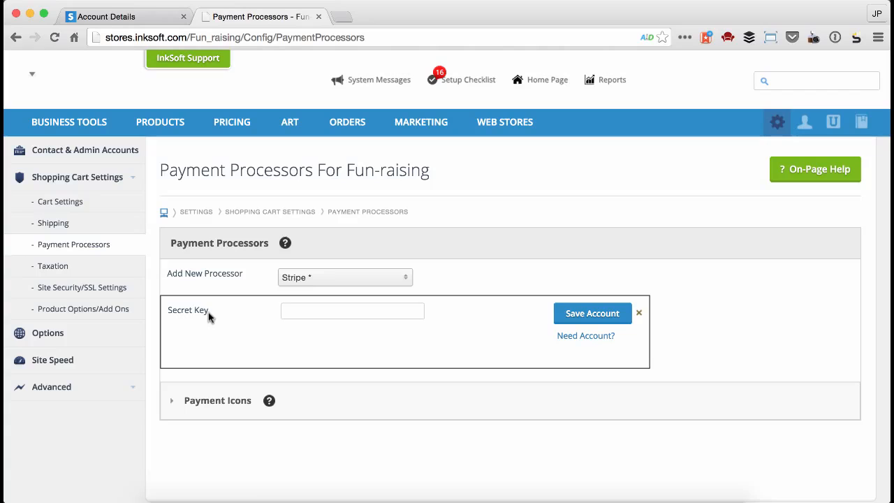
Switch to the Stripe dashboard, open the API keys in the account settings, and copy the test secret key.
left_click(112, 16)
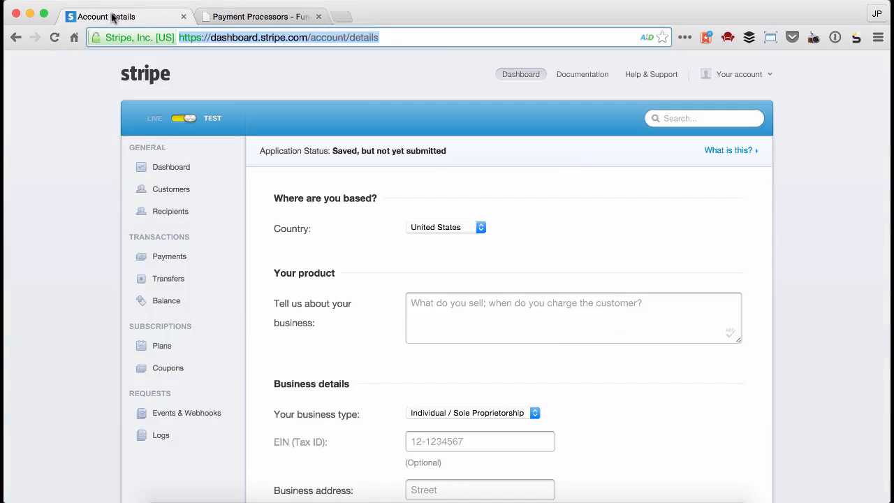
left_click(768, 160)
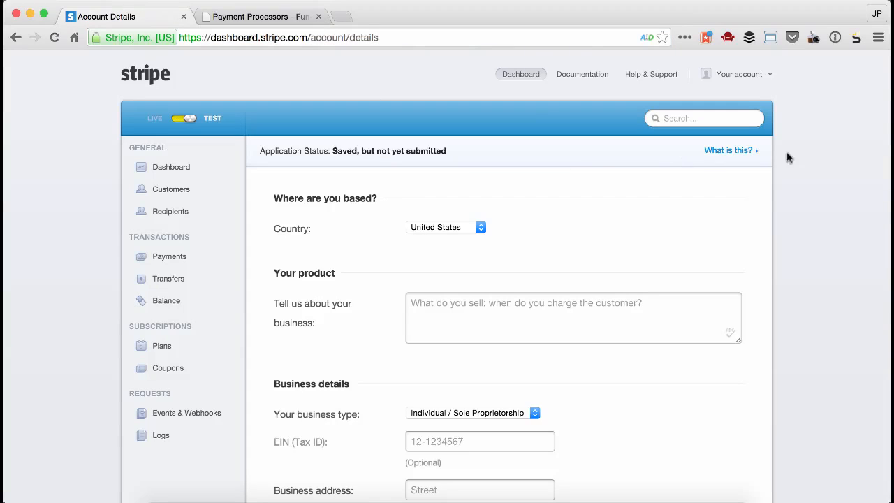
left_click(769, 78)
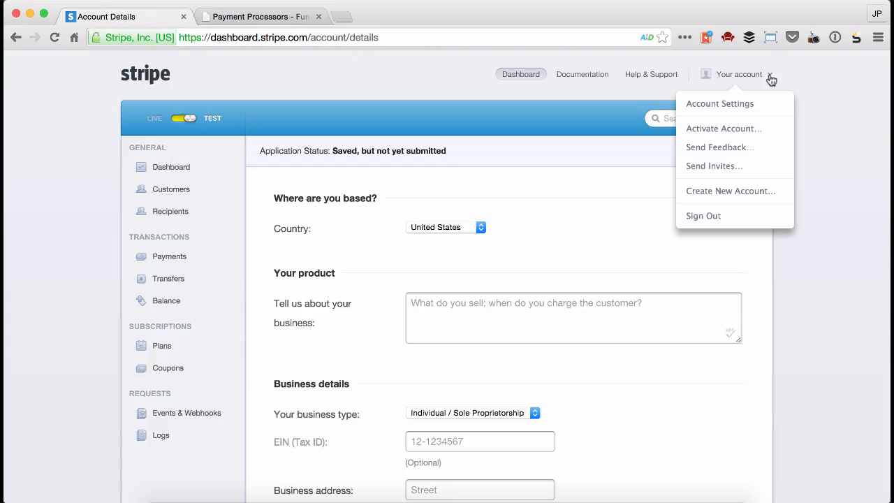
left_click(745, 107)
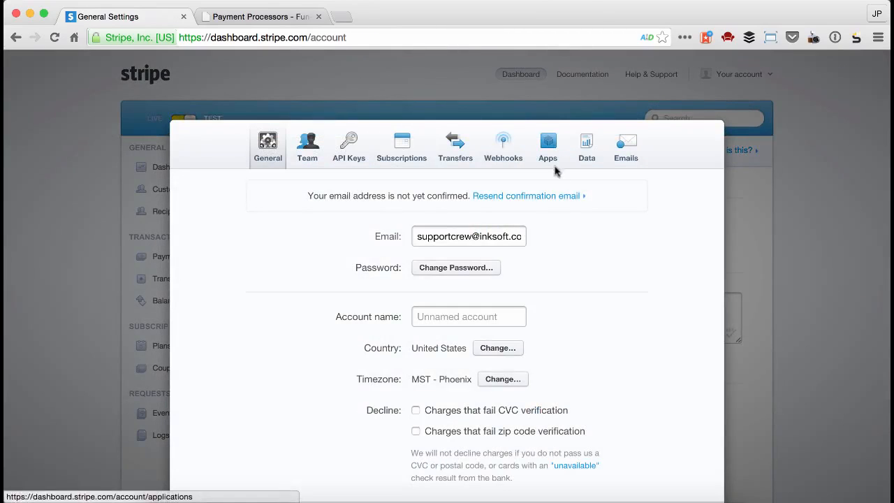
left_click(353, 145)
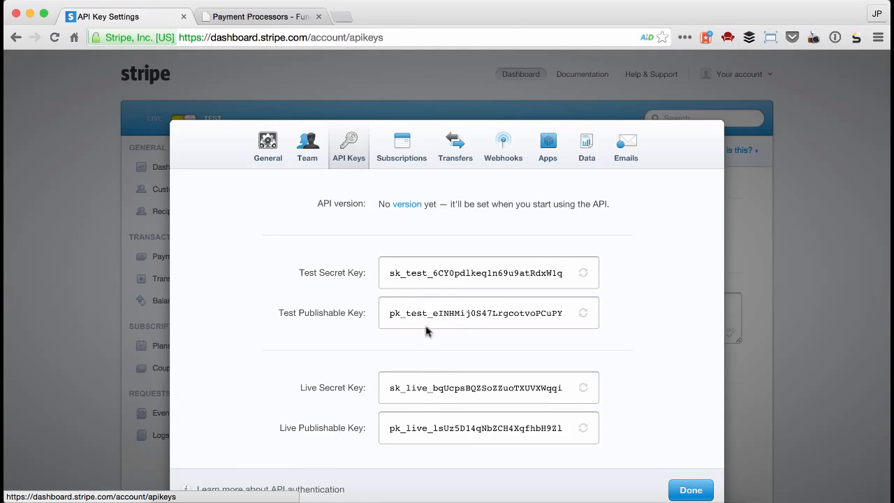
left_click_drag(566, 276, 383, 274)
key("super+c")
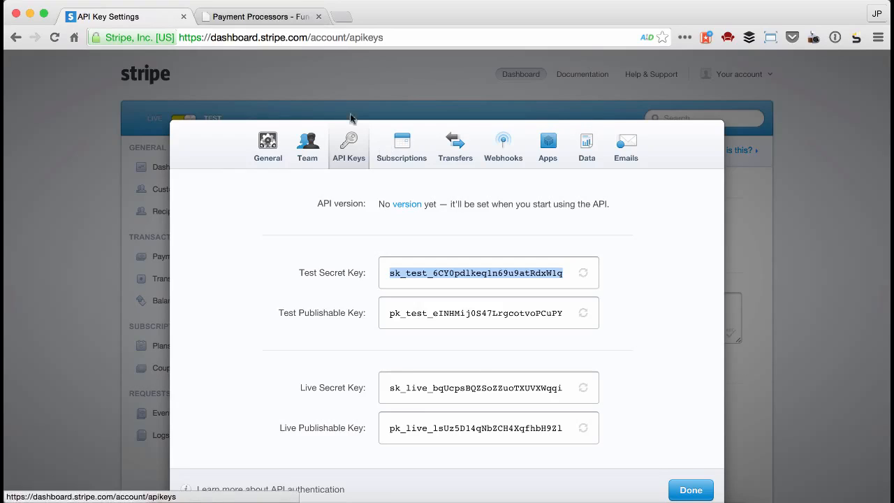
Return to the InkSoft payment processor settings, paste the Stripe secret key, and save the account.
left_click(272, 17)
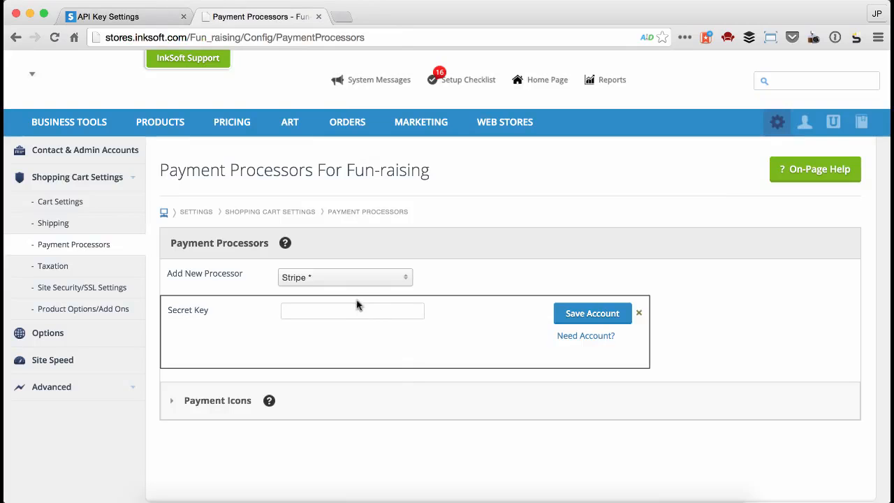
left_click(353, 307)
key("super+v")
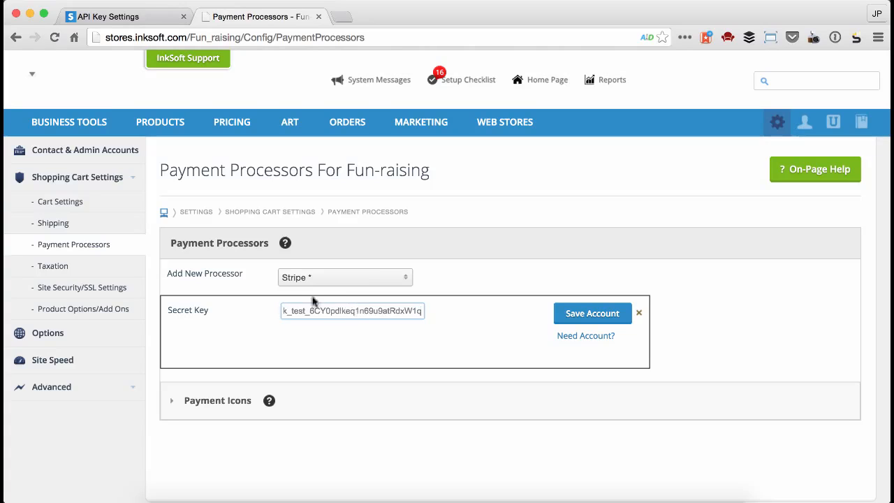
left_click(602, 318)
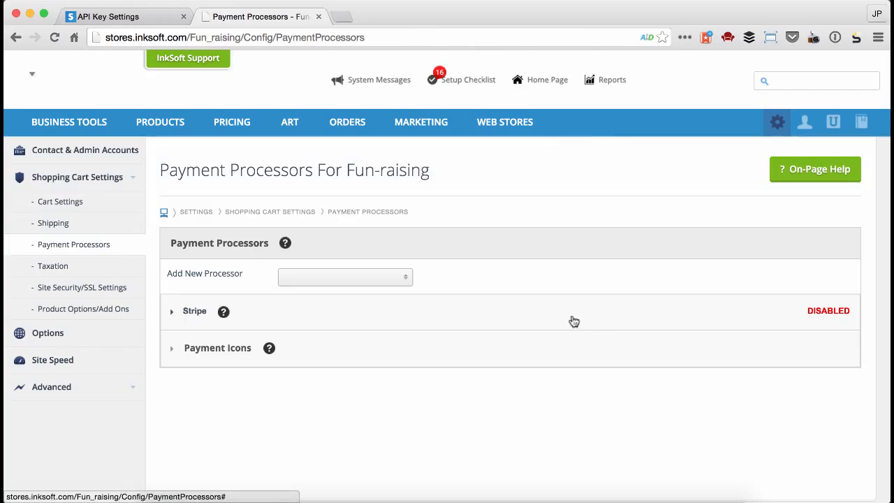
Enable the payment gateway for the Stripe processor and expand its details to review them.
left_click(173, 319)
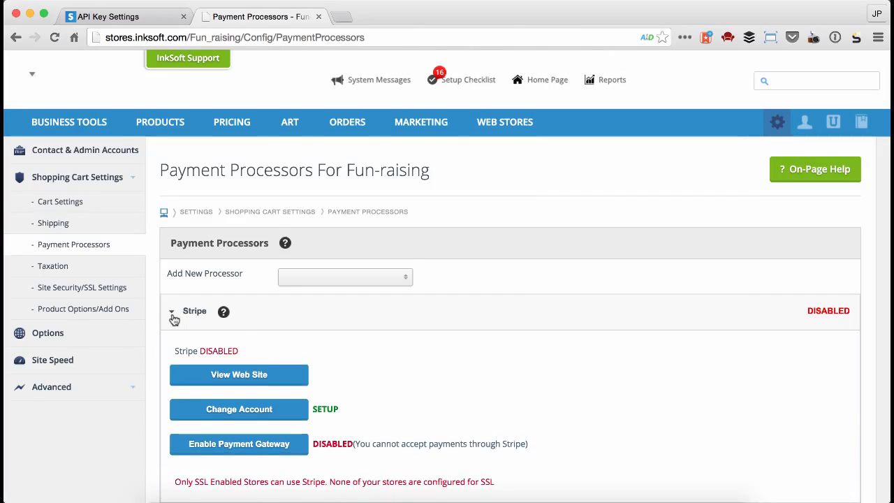
scroll(290, 351, "down", 1)
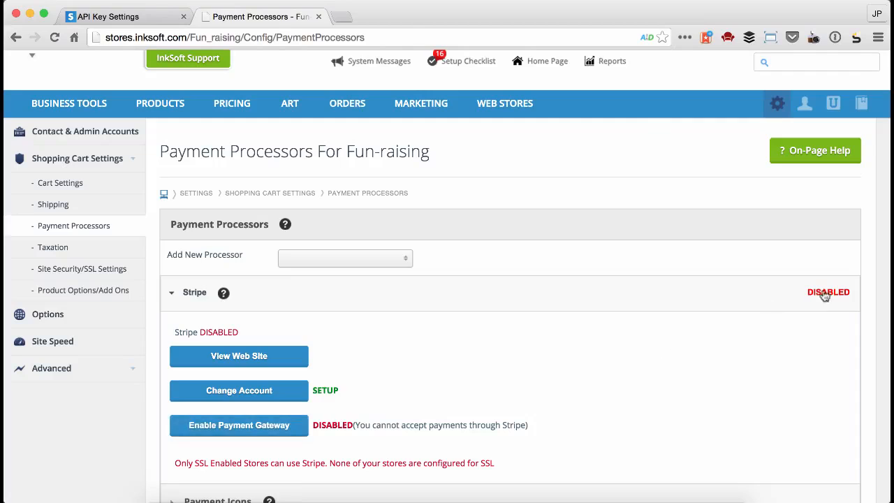
left_click(269, 427)
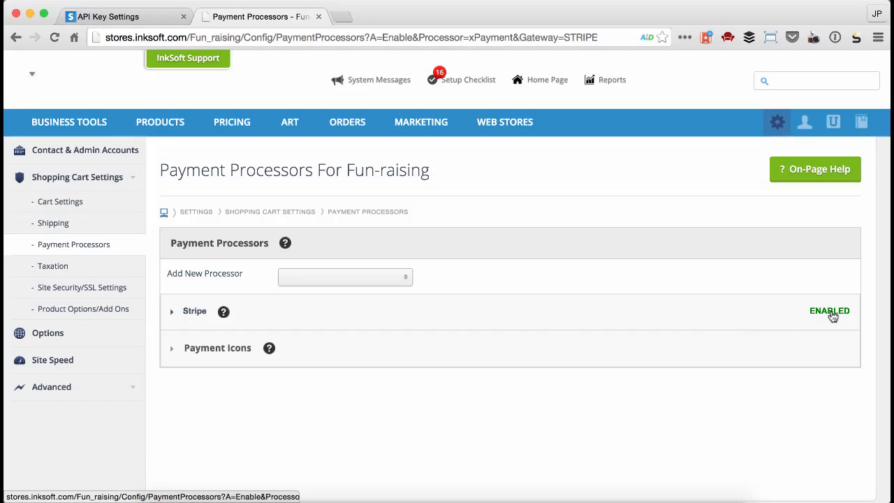
left_click(168, 312)
scroll(206, 294, "down", 3)
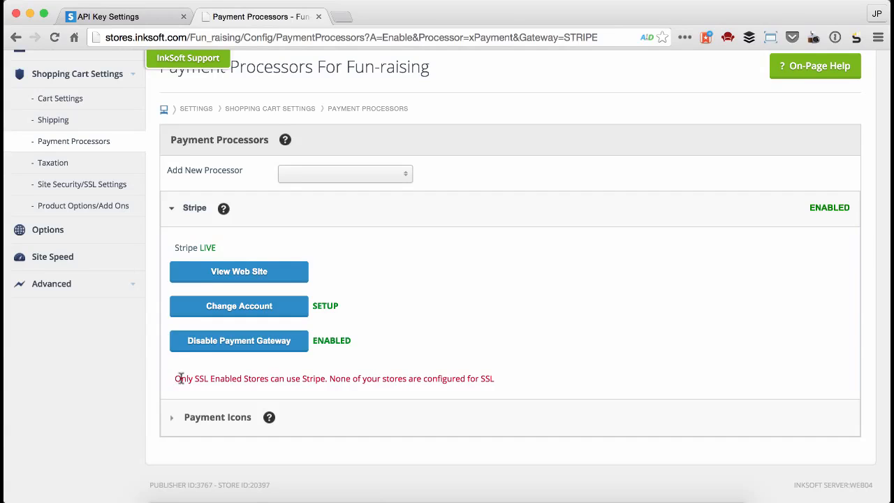
Set the payment icons to display American Express, Discover, Mastercard and Visa, and save them.
left_click(220, 418)
scroll(425, 401, "down", 5)
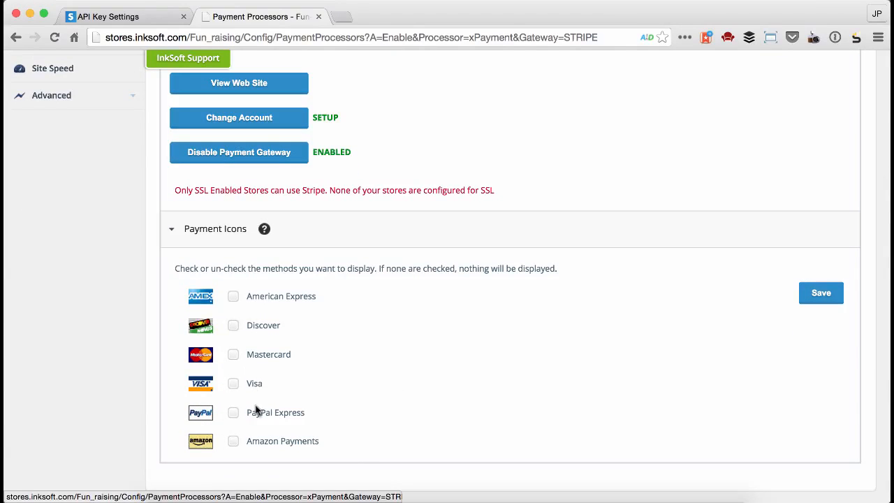
left_click(233, 296)
left_click(233, 326)
left_click(232, 354)
left_click(233, 383)
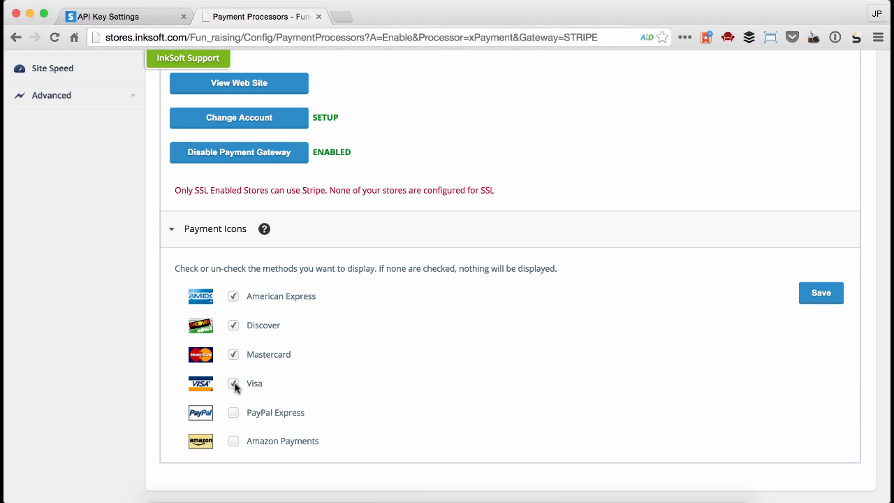
left_click(803, 296)
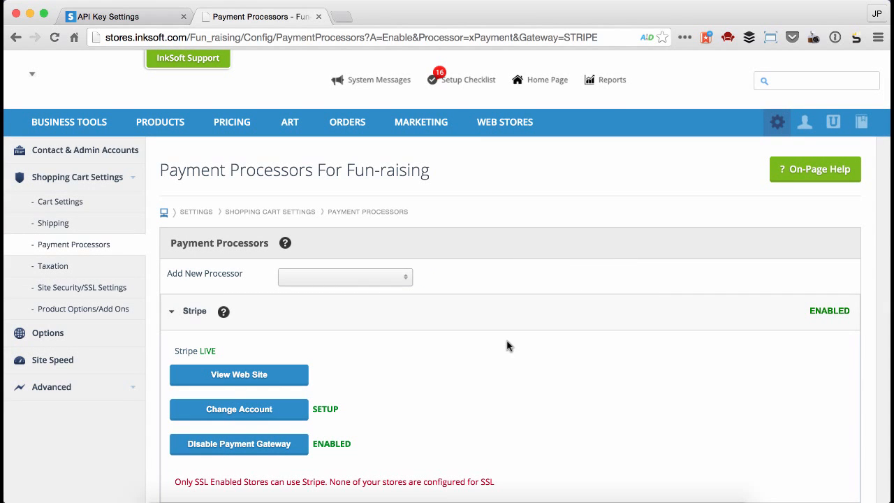
Go to the Site Security/SSL settings and save the SSL configuration with the Fun-raising store selected.
left_click(127, 179)
left_click(132, 179)
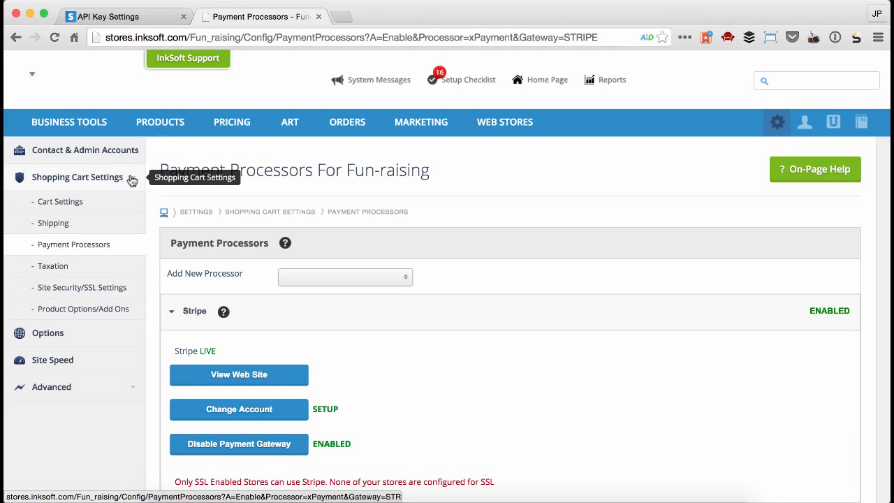
left_click(67, 288)
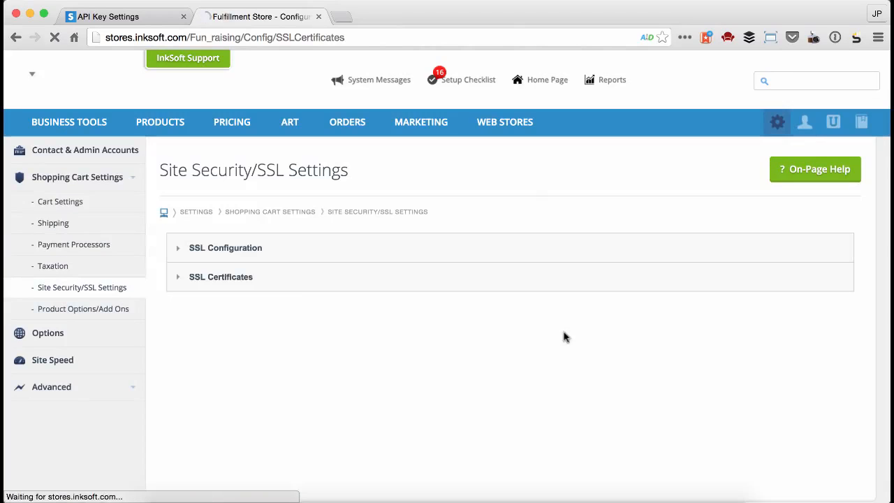
left_click(177, 248)
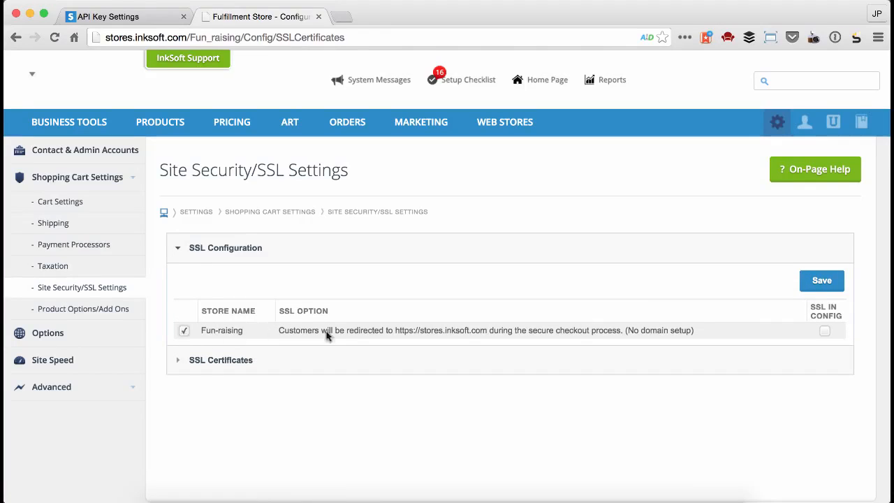
left_click(818, 282)
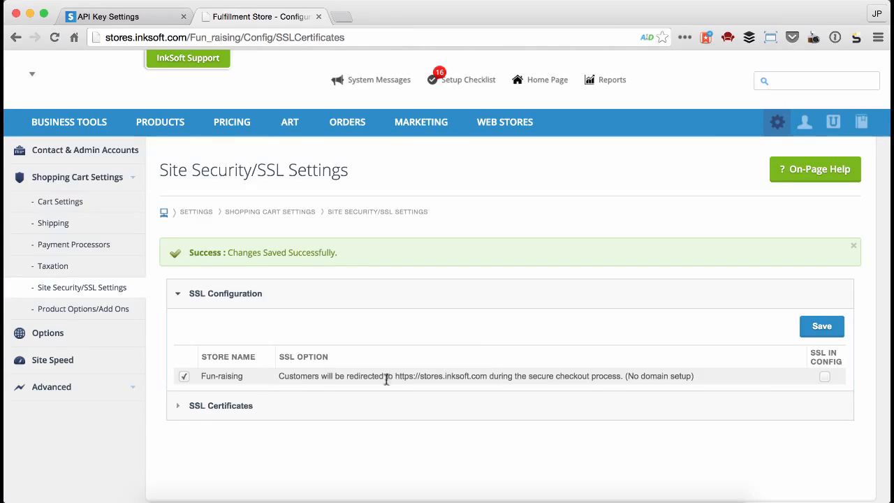
Collapse the SSL configuration and examine the SSL certificates section with its option for requesting a custom certificate.
left_click(184, 296)
left_click(176, 326)
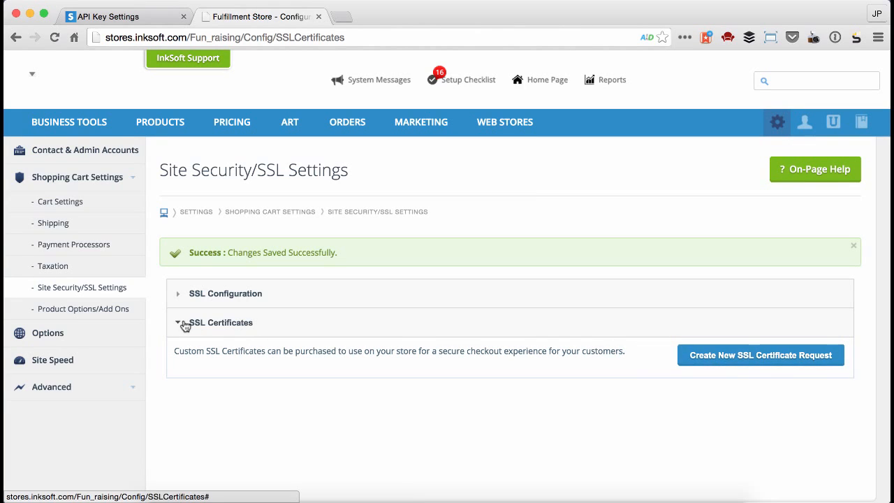
left_click(183, 324)
left_click(183, 325)
left_click(738, 357)
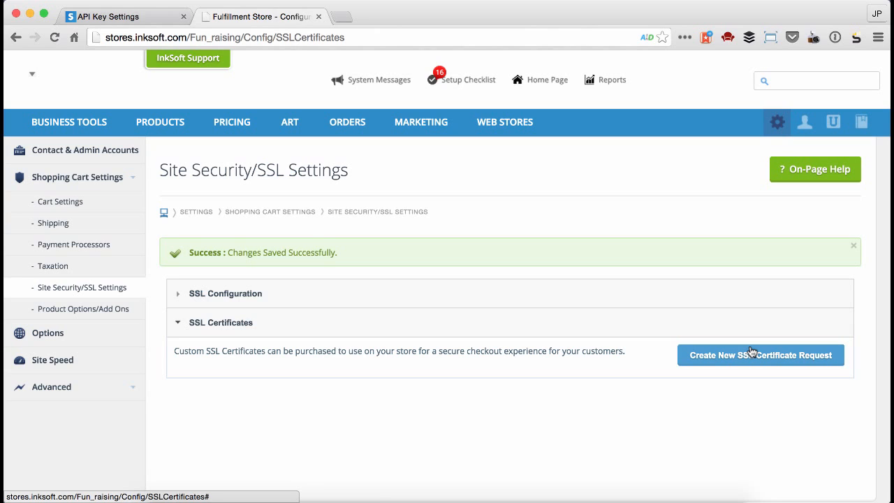
left_click(232, 327)
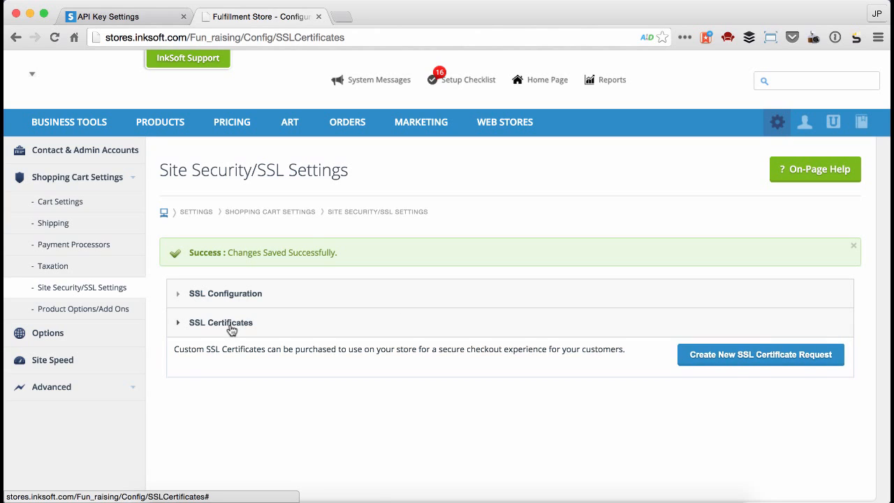
Go back to the payment processors and check the Stripe details for any remaining SSL warning.
left_click(70, 244)
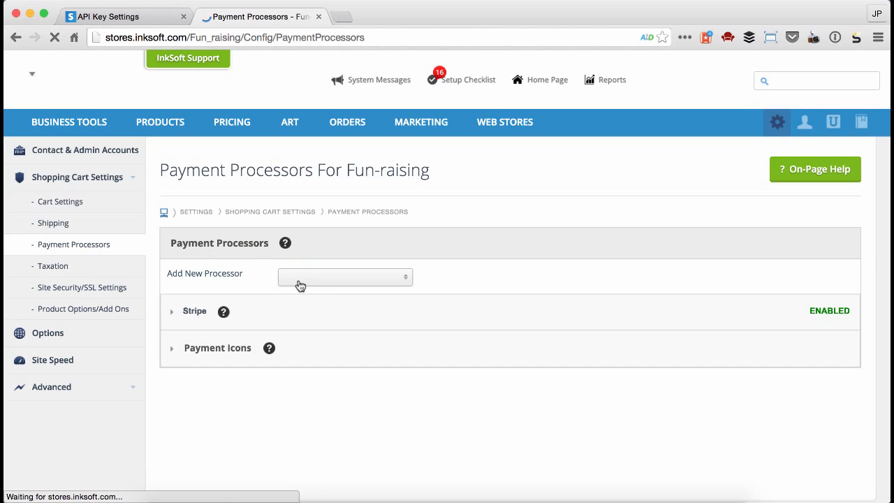
left_click(185, 316)
scroll(186, 315, "down", 3)
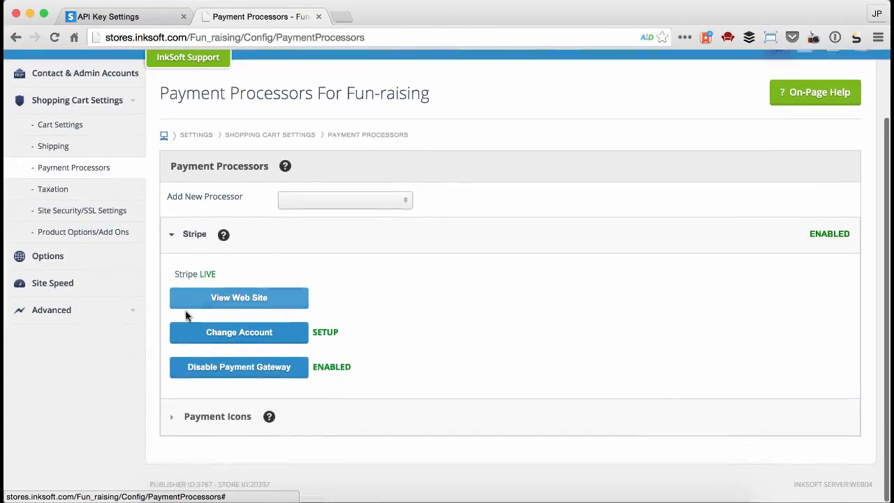